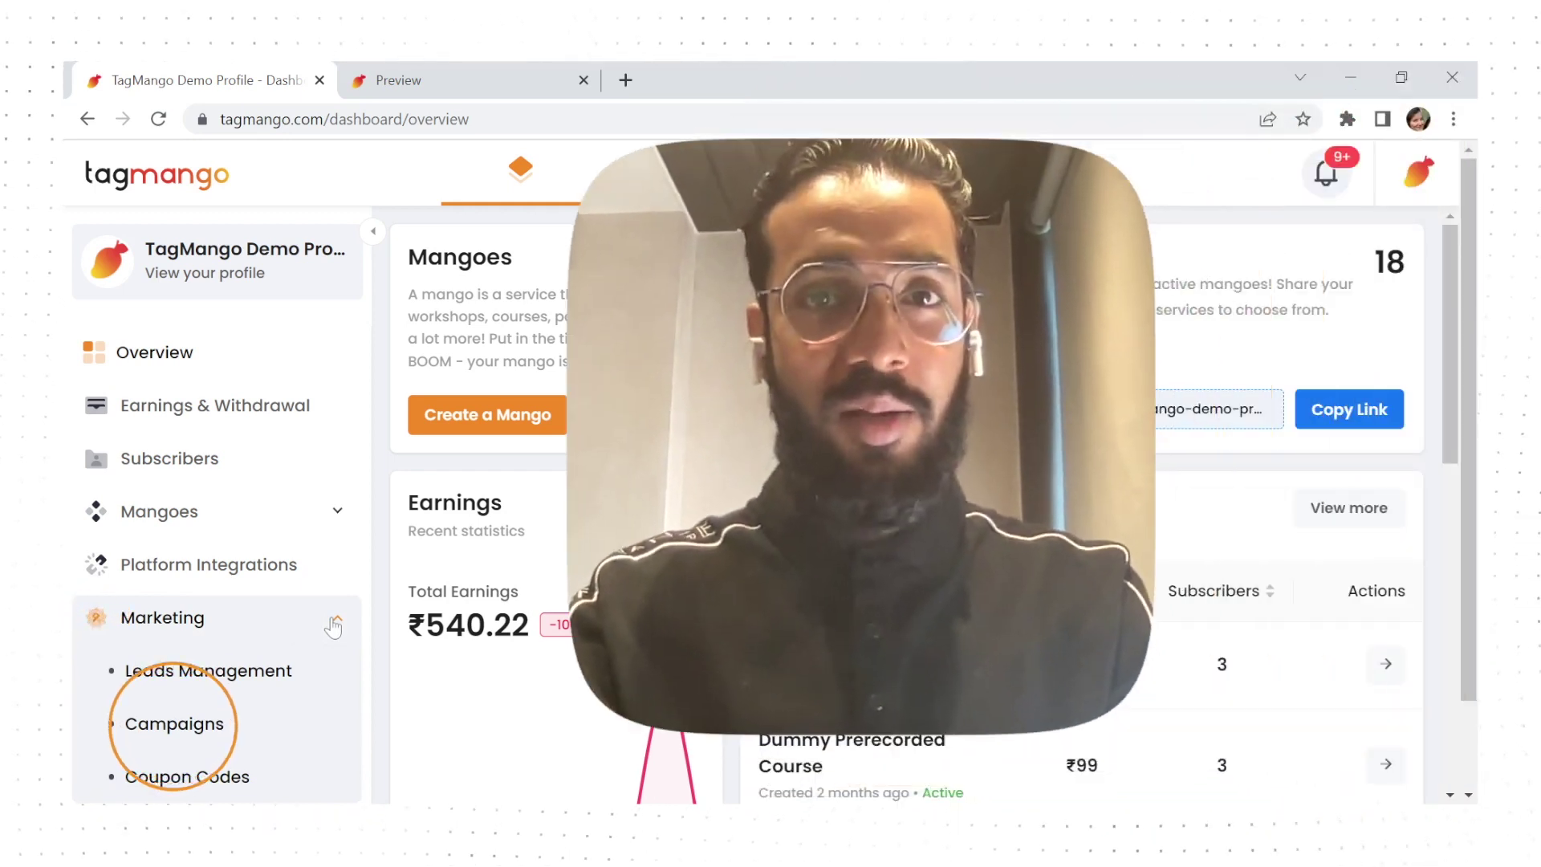
Step: Open the Campaigns page and show the Email and WhatsApp campaign options
{"action": "left_click", "coordinate": [175, 724]}
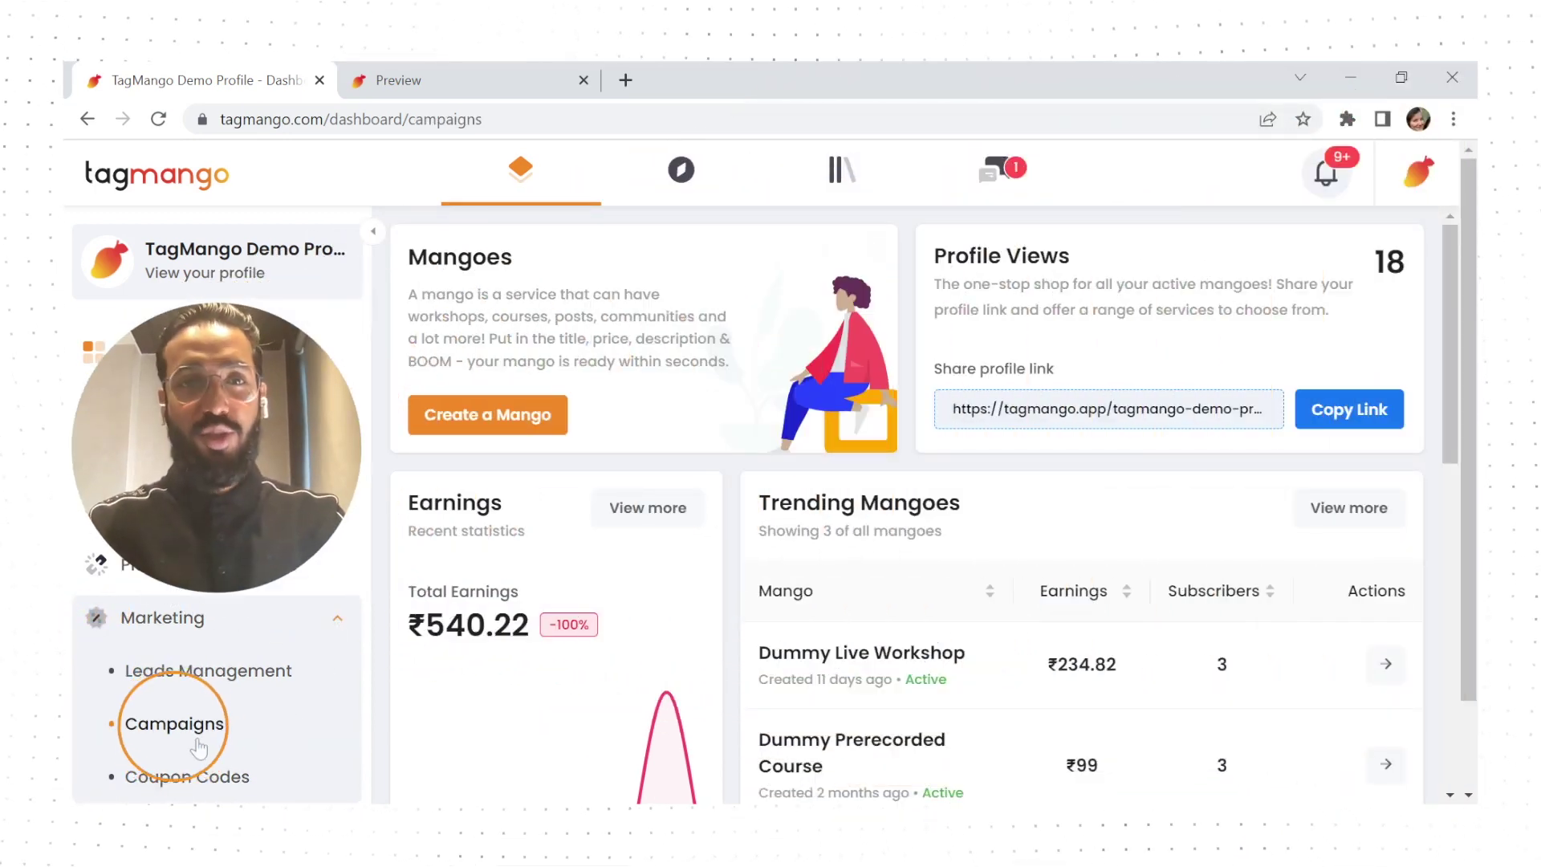
{"action": "left_click", "coordinate": [1305, 463]}
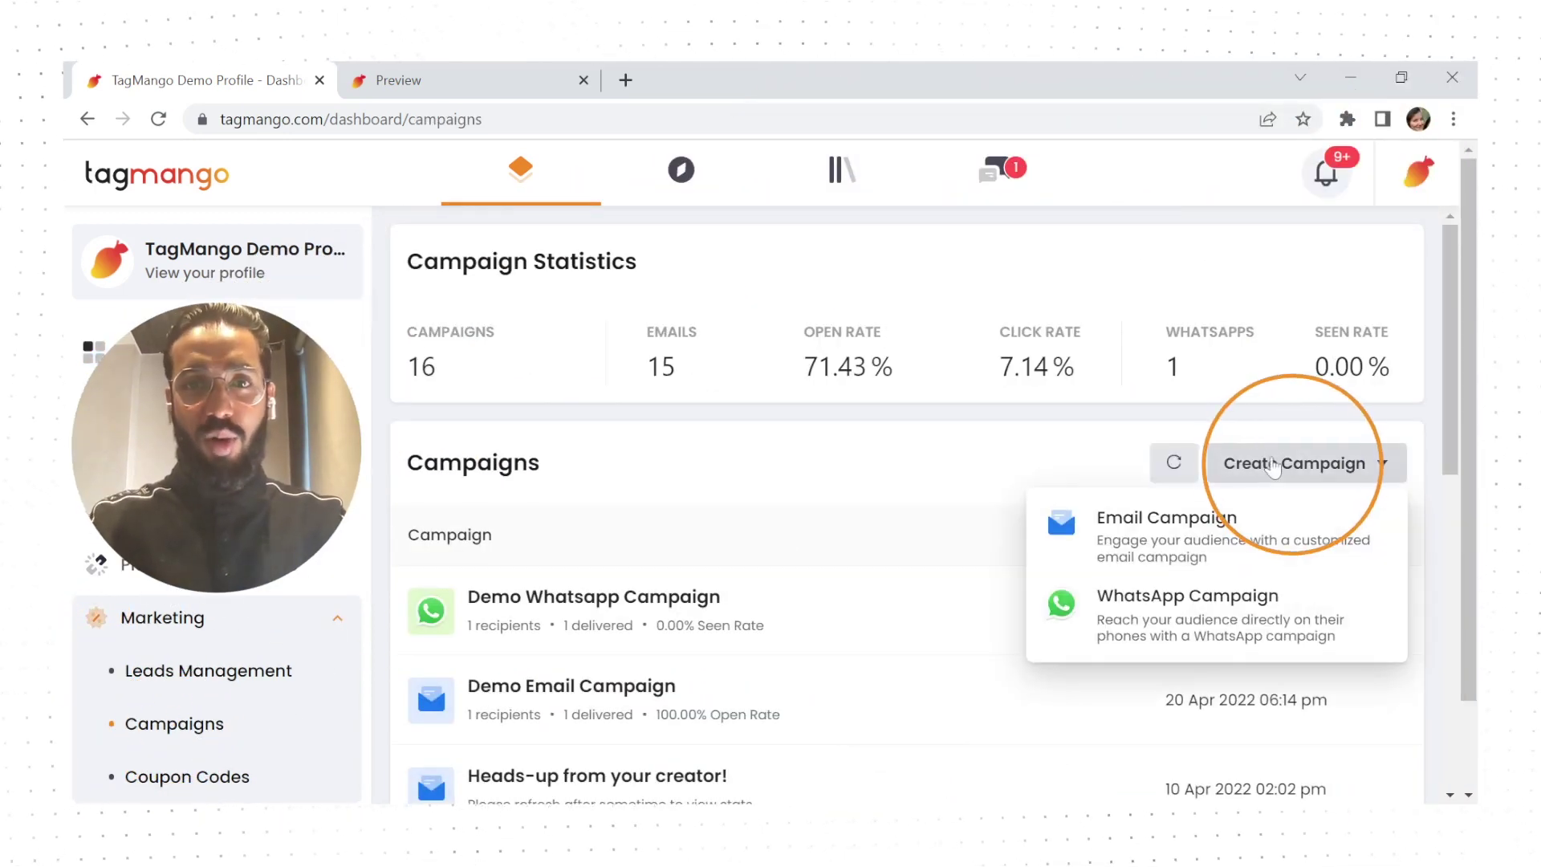
Step: Start the 'Trading Workshop' WhatsApp campaign for mango subscribers with headline 'Trading workshop'
{"action": "left_click", "coordinate": [1280, 621]}
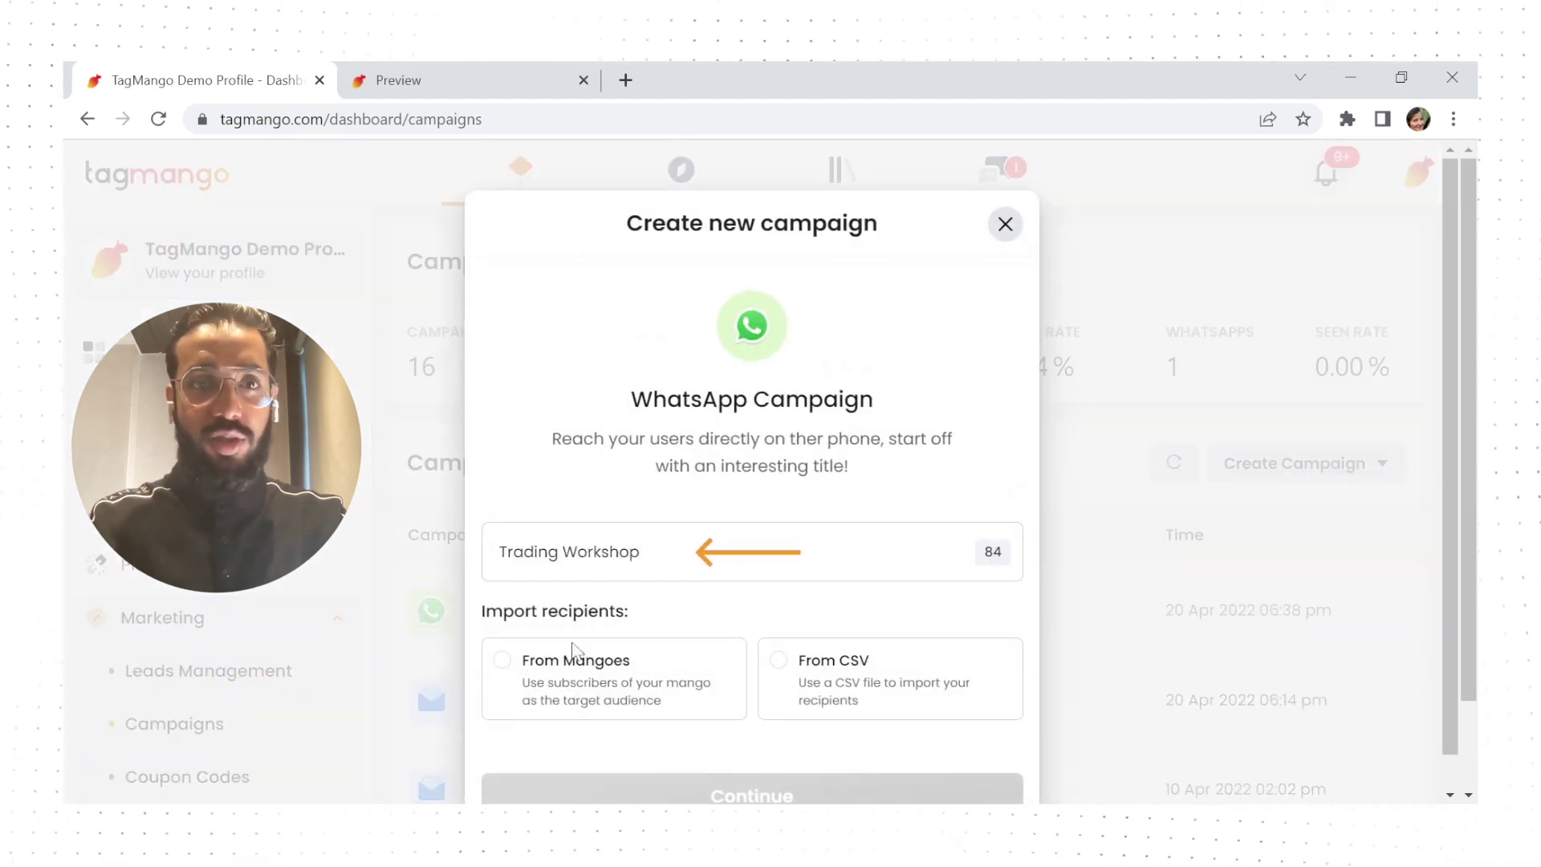
{"action": "left_click", "coordinate": [569, 665]}
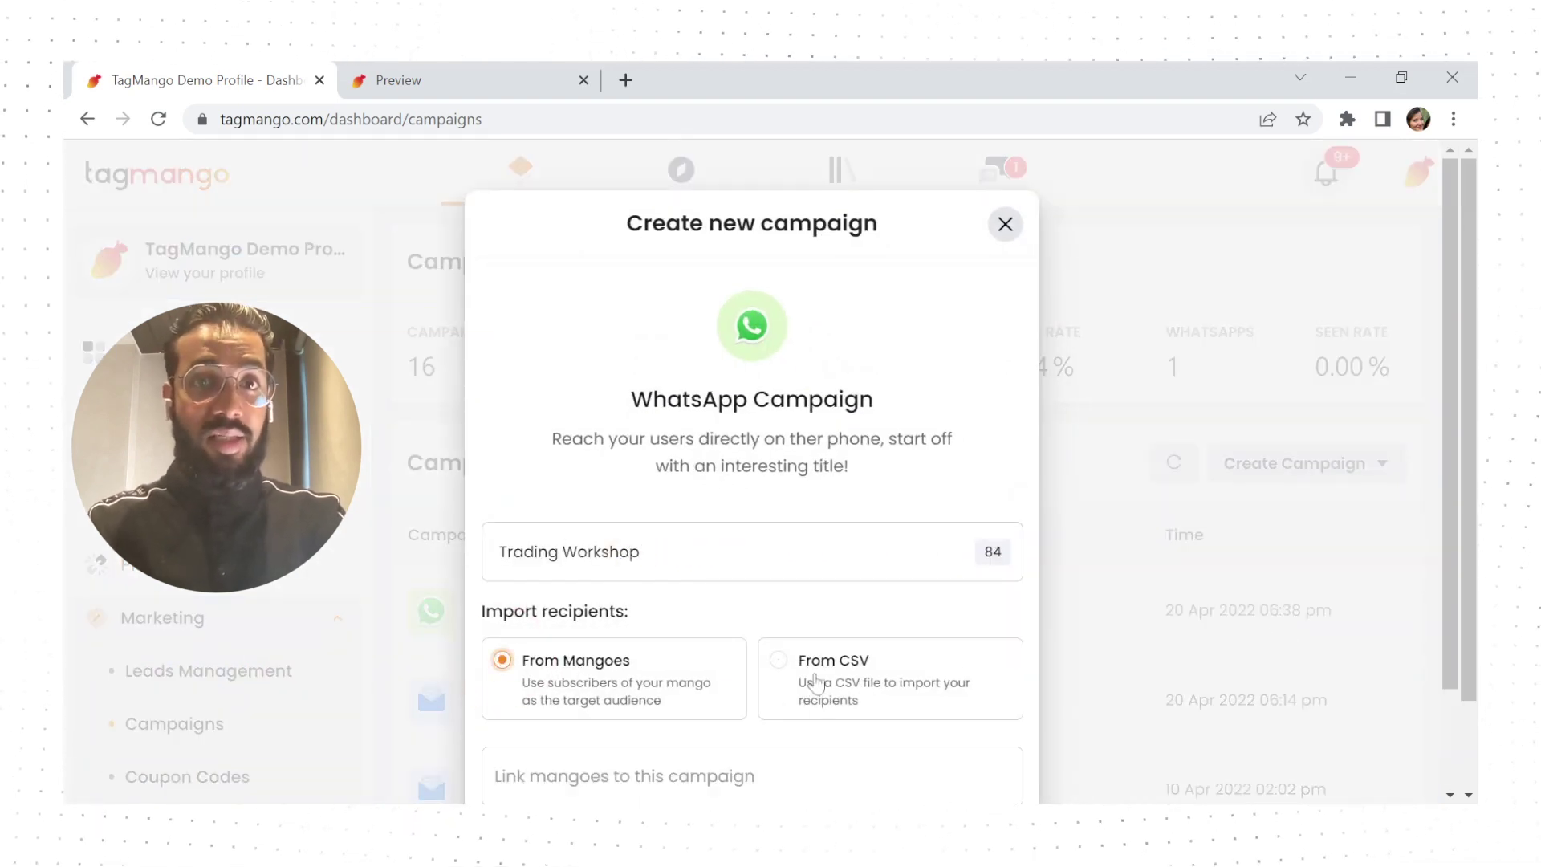
{"action": "left_click", "coordinate": [778, 660]}
{"action": "scroll", "coordinate": [888, 697], "scroll_direction": "down", "scroll_amount": 3}
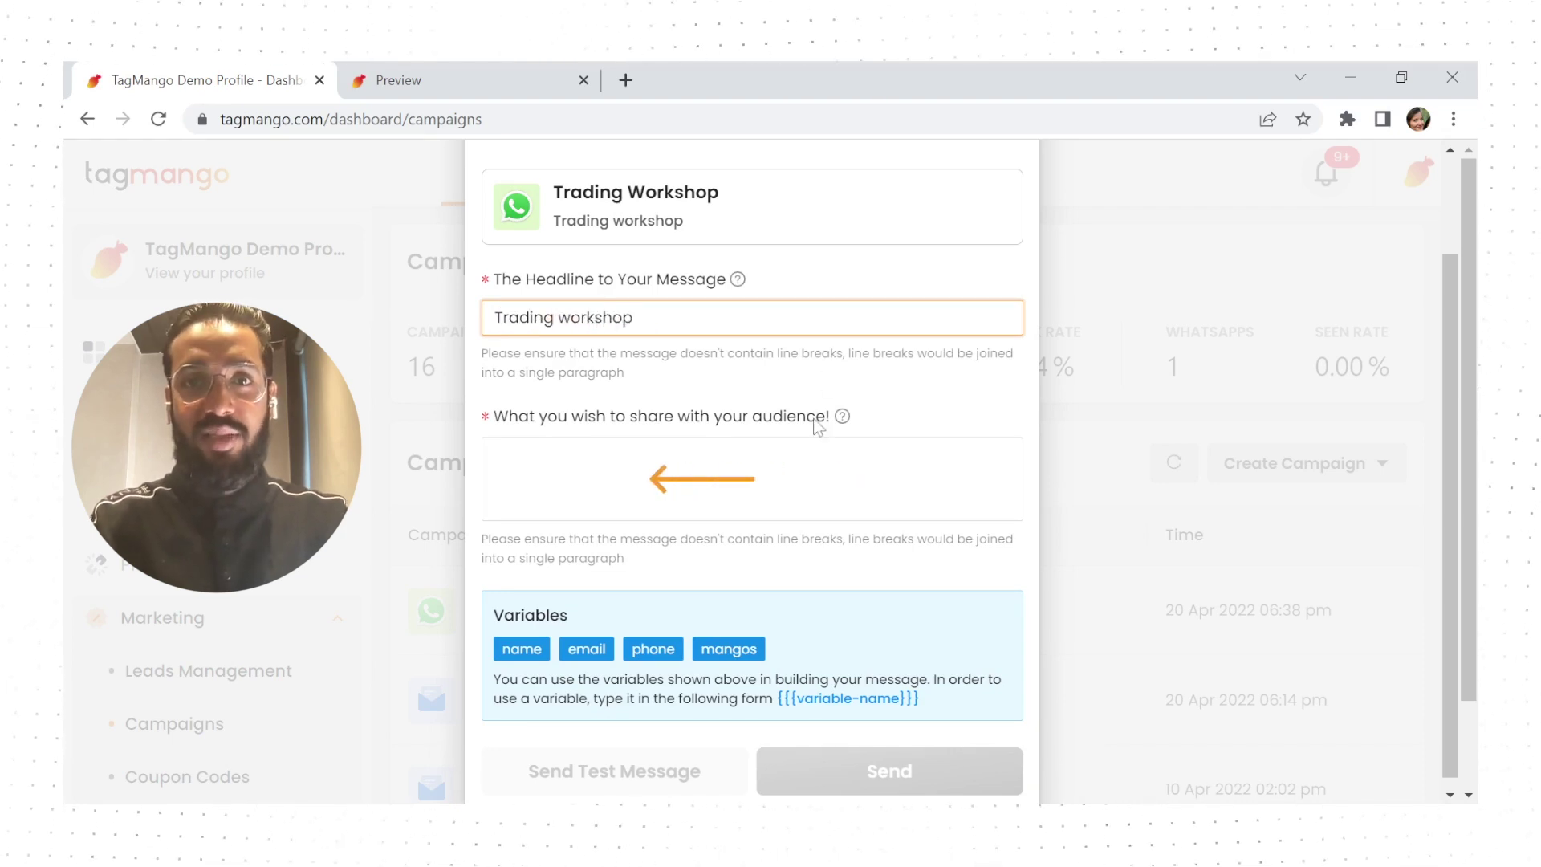
Step: Paste the workshop announcement as the message body and send it to the mango's subscribers
{"action": "left_click", "coordinate": [748, 476]}
{"action": "type", "text": "Hey {{{name}}}, super exited to present our new offering where we will teach you how to trade from scratch. Subscribe to my {{{mango}}} and let's trade!"}
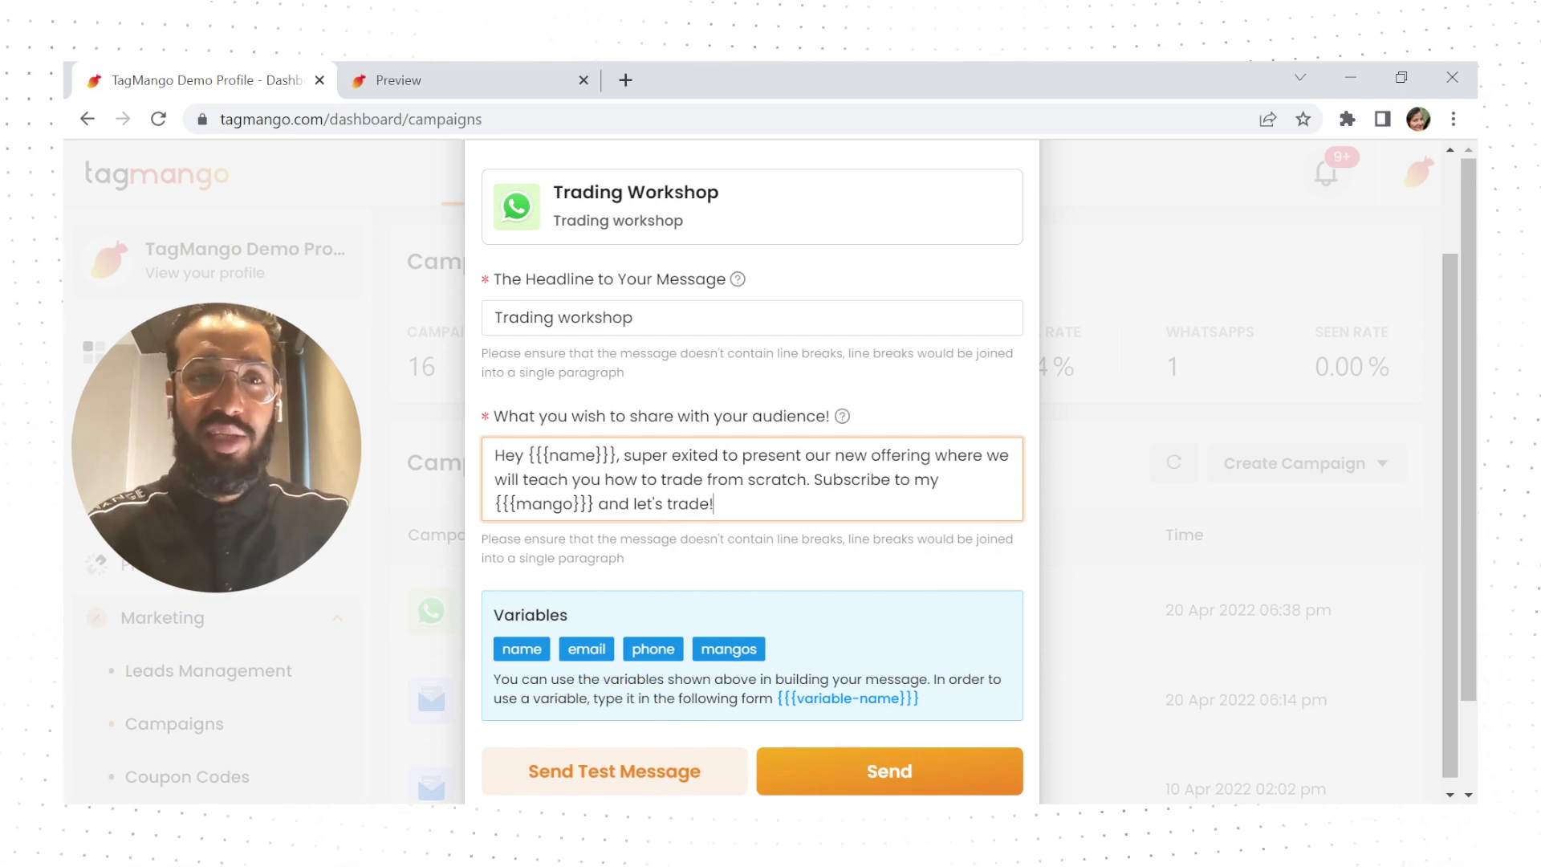
{"action": "left_click", "coordinate": [890, 771]}
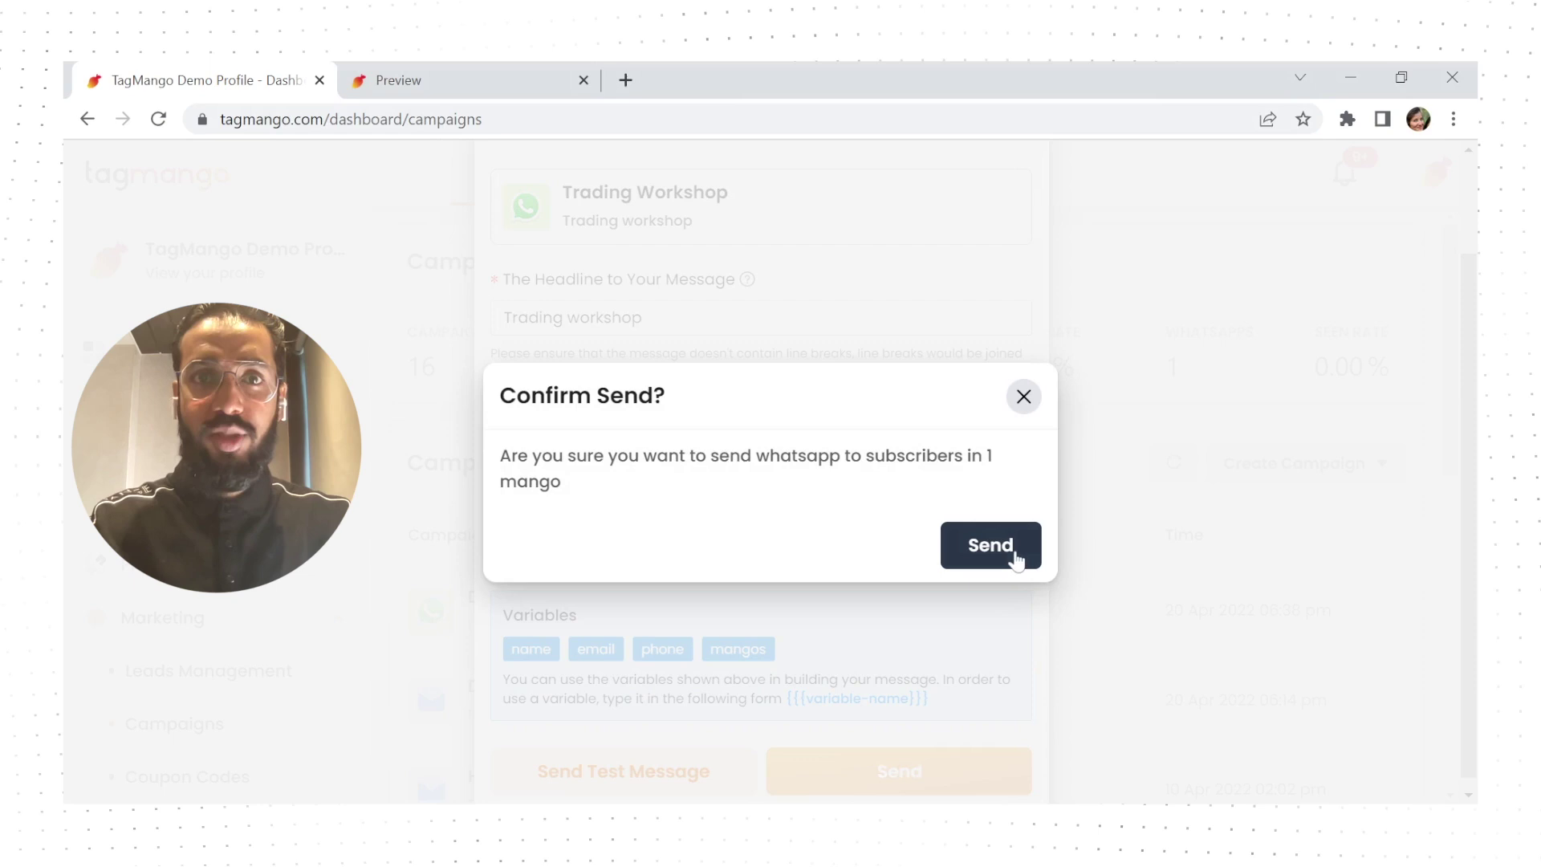
{"action": "left_click", "coordinate": [992, 545]}
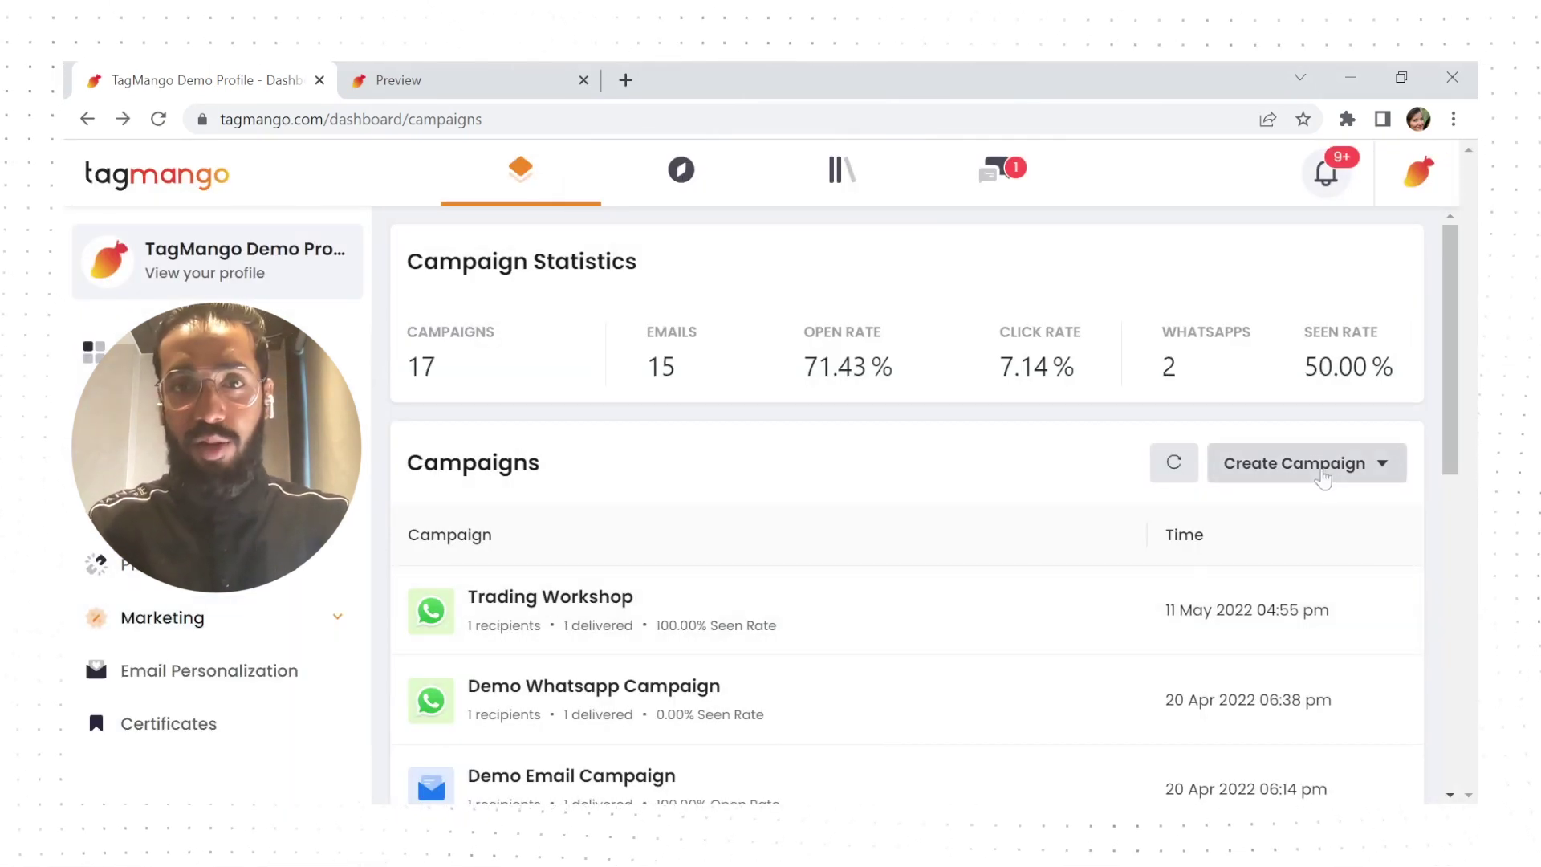
Step: Start a 'Trading workshop' email campaign with recipients from mango subscribers
{"action": "left_click", "coordinate": [1307, 463]}
{"action": "left_click", "coordinate": [1241, 536]}
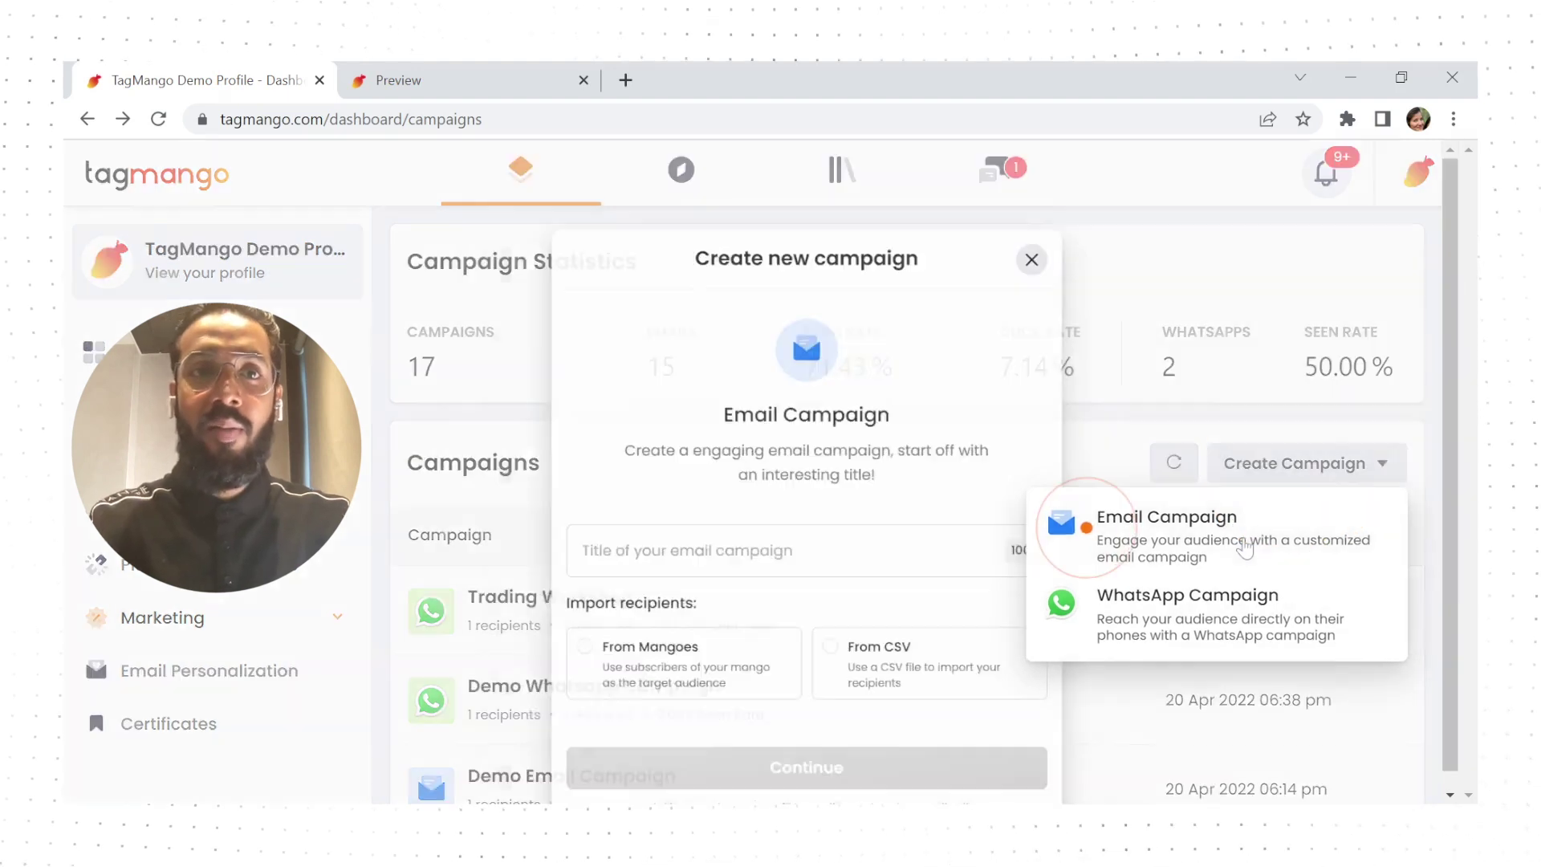
{"action": "type", "text": "Tradingworkshop"}
{"action": "left_click", "coordinate": [502, 660]}
Step: Link the mango, then write the email text greeting subscribers and inviting them to subscribe and trade
{"action": "left_click", "coordinate": [752, 632]}
{"action": "left_click", "coordinate": [751, 436]}
{"action": "left_click", "coordinate": [751, 734]}
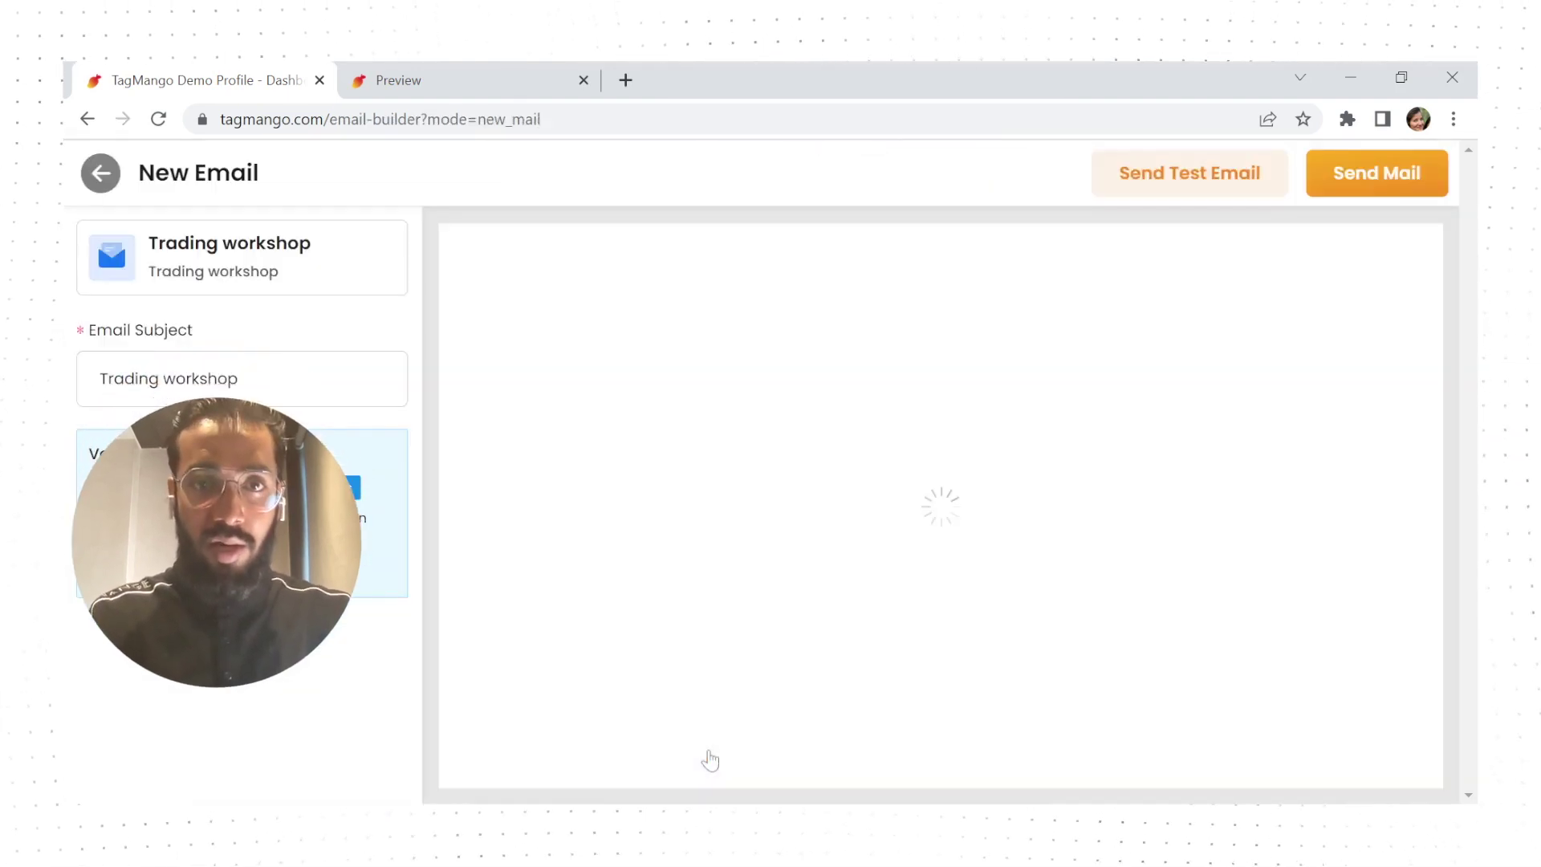
{"action": "left_click", "coordinate": [603, 399]}
{"action": "type", "text": "Hey {{{name}}}, super exited to present our new offering where we will teach you how to trade from scratch. Subscribe to my {{{mango}}} and let's trade!"}
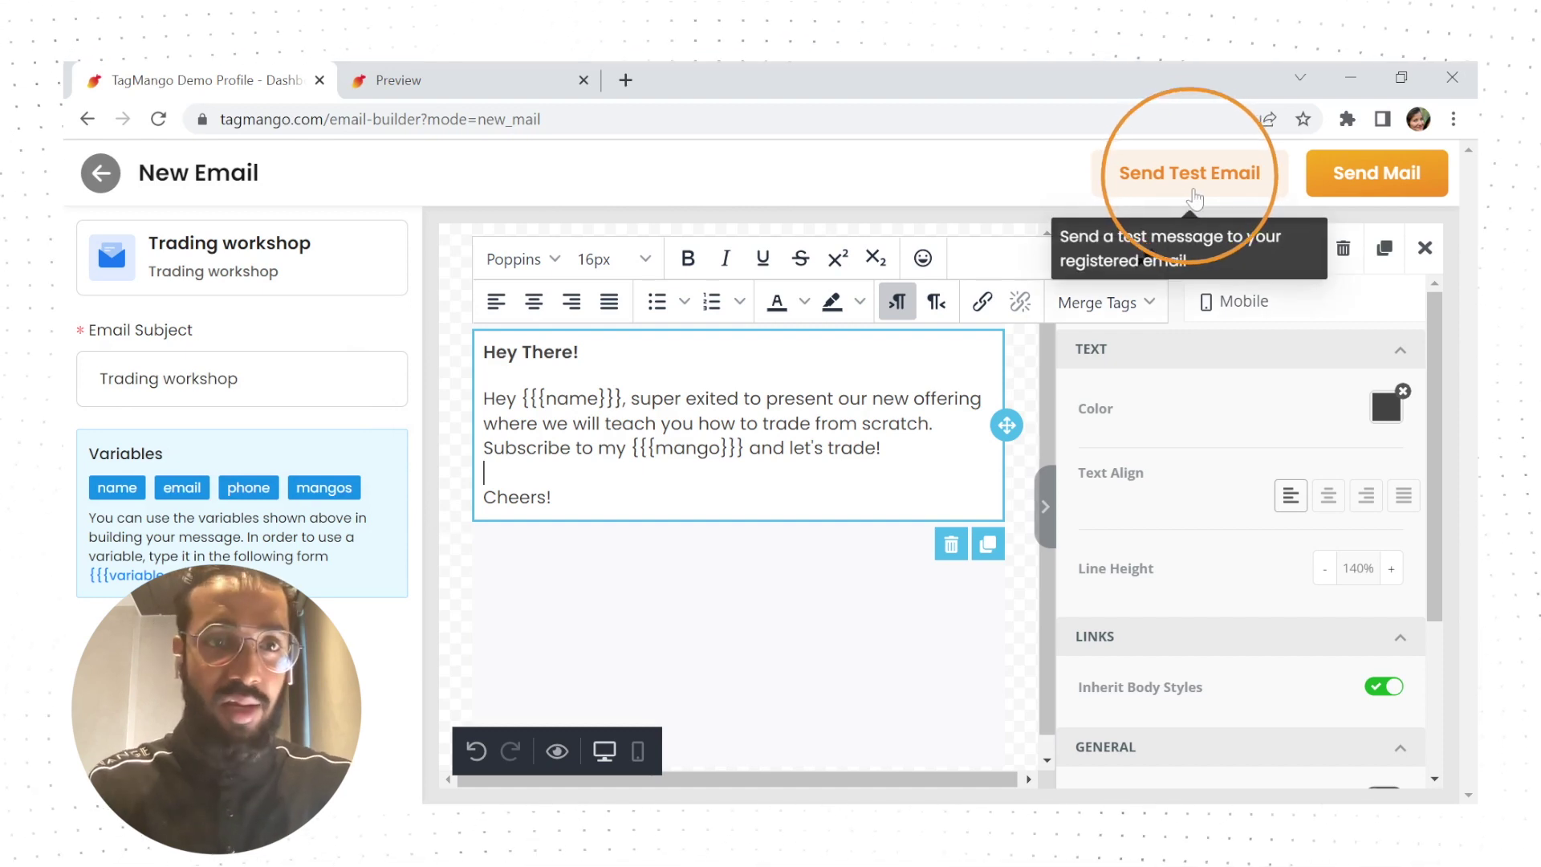
{"action": "left_click", "coordinate": [1423, 251]}
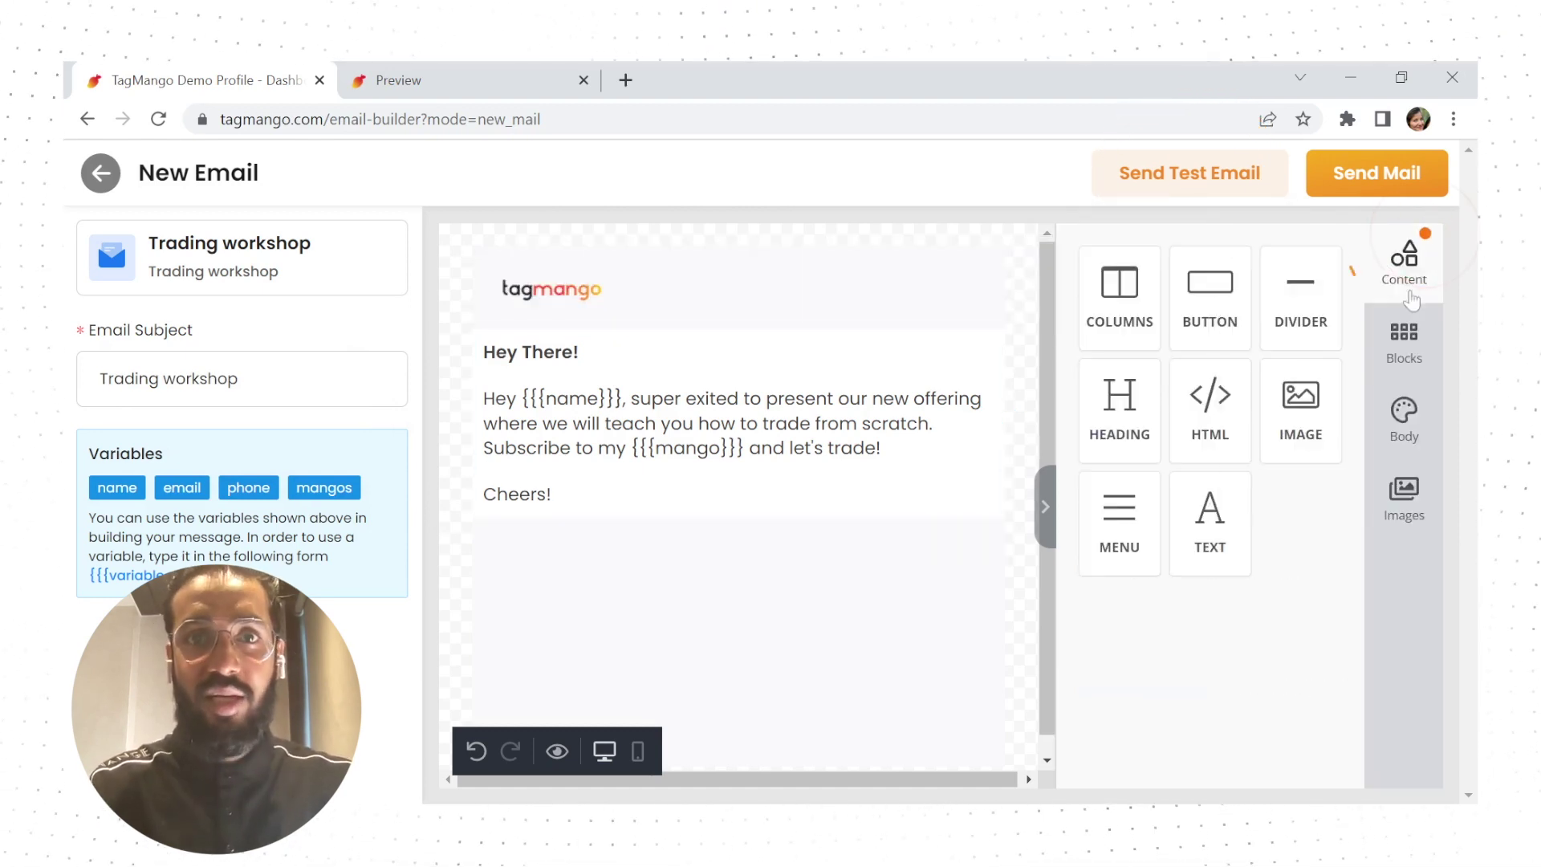